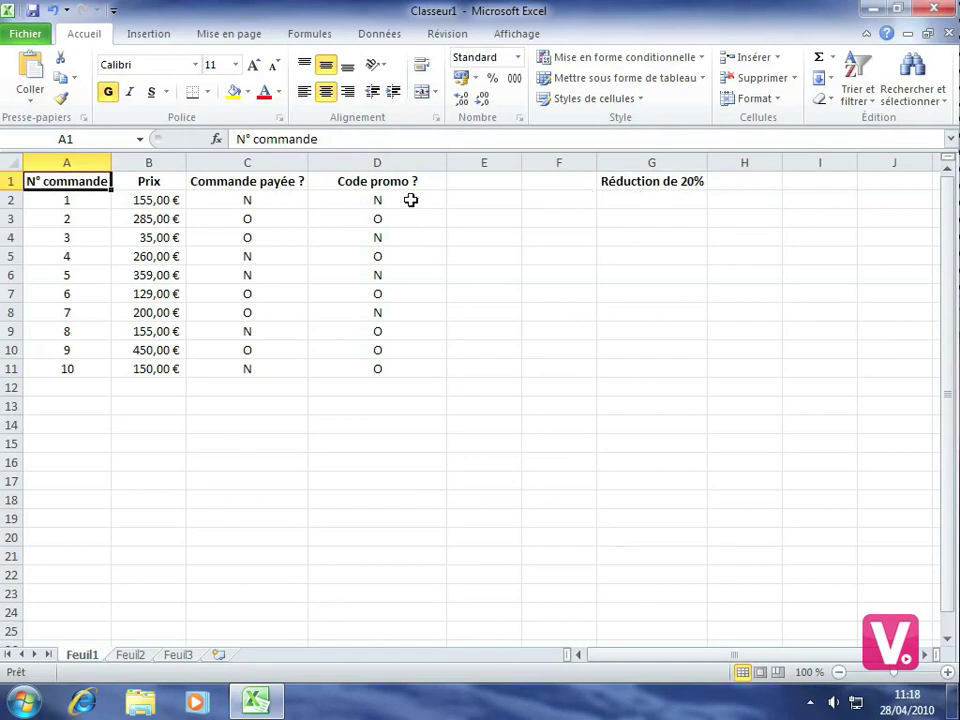
# Step: Enter the formula =SI(C2="O";"Oui";"Non") in cell G2 under "Réduction de 20%"
pyautogui.click(638, 201)
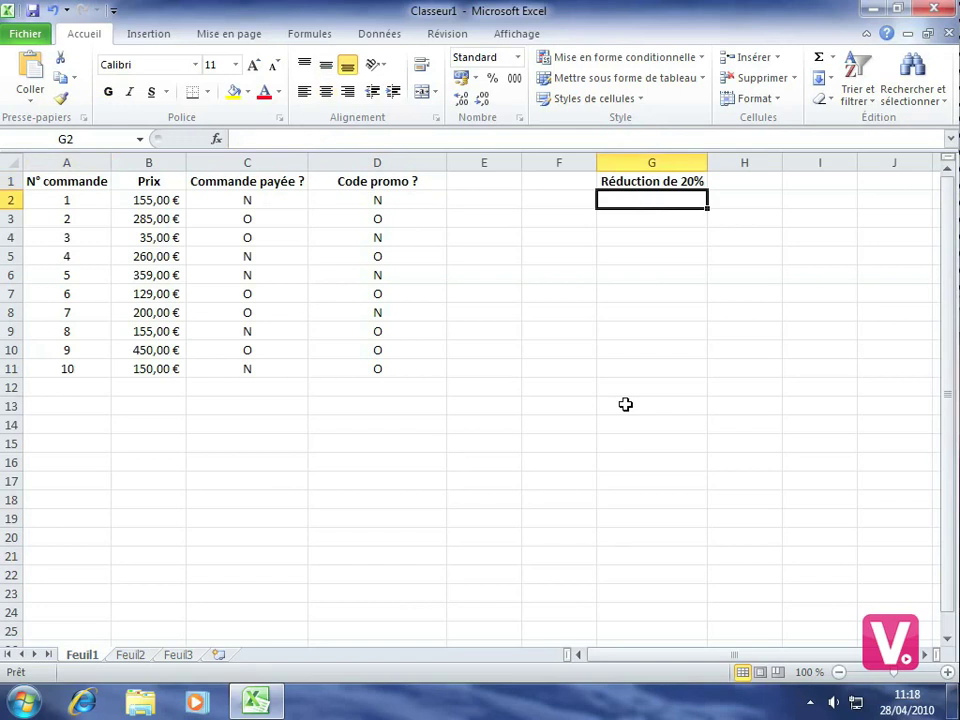
pyautogui.write('=')
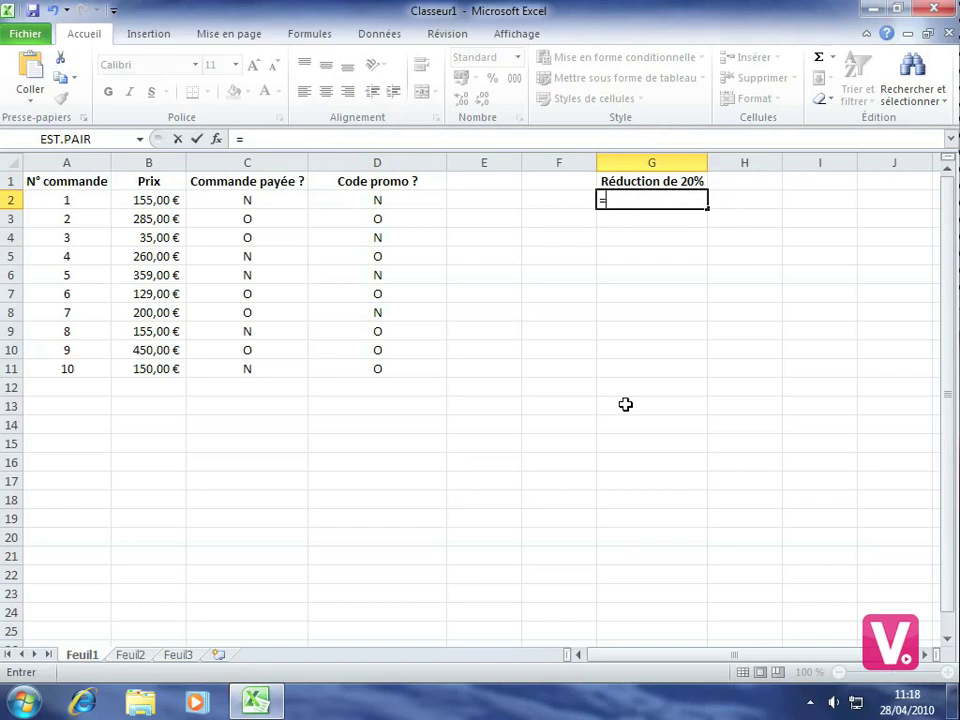
pyautogui.write('si')
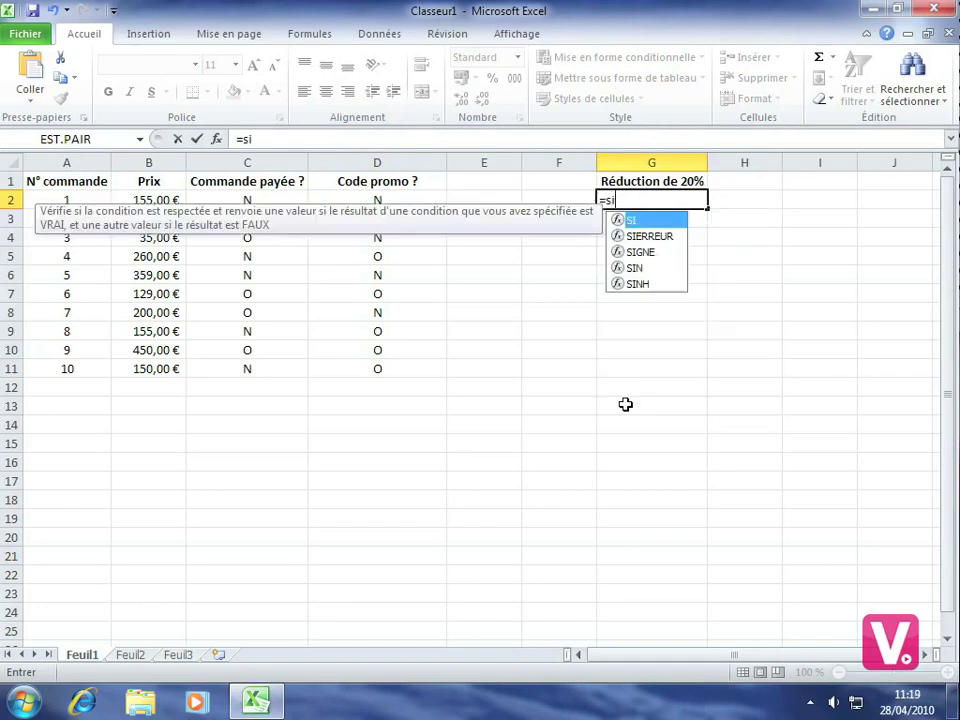
pyautogui.write('(')
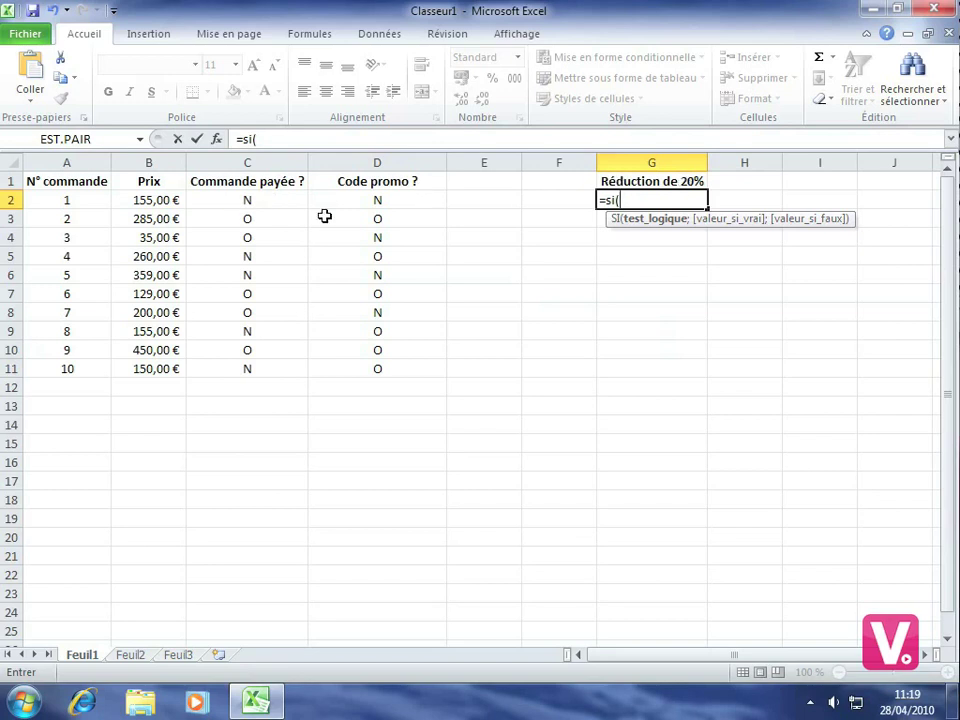
pyautogui.click(232, 200)
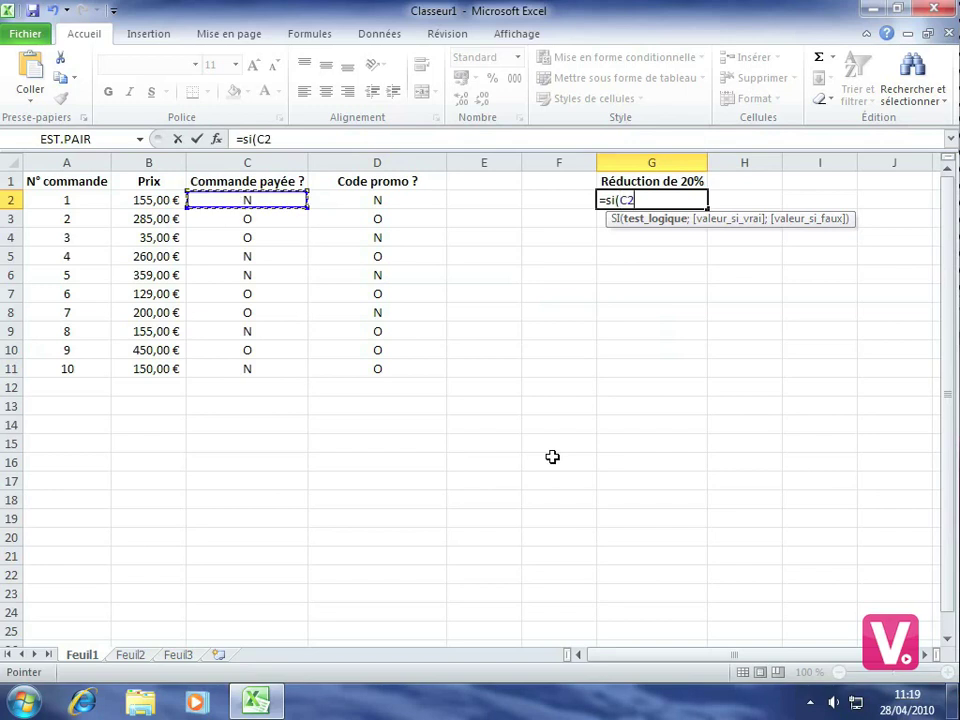
pyautogui.write('=')
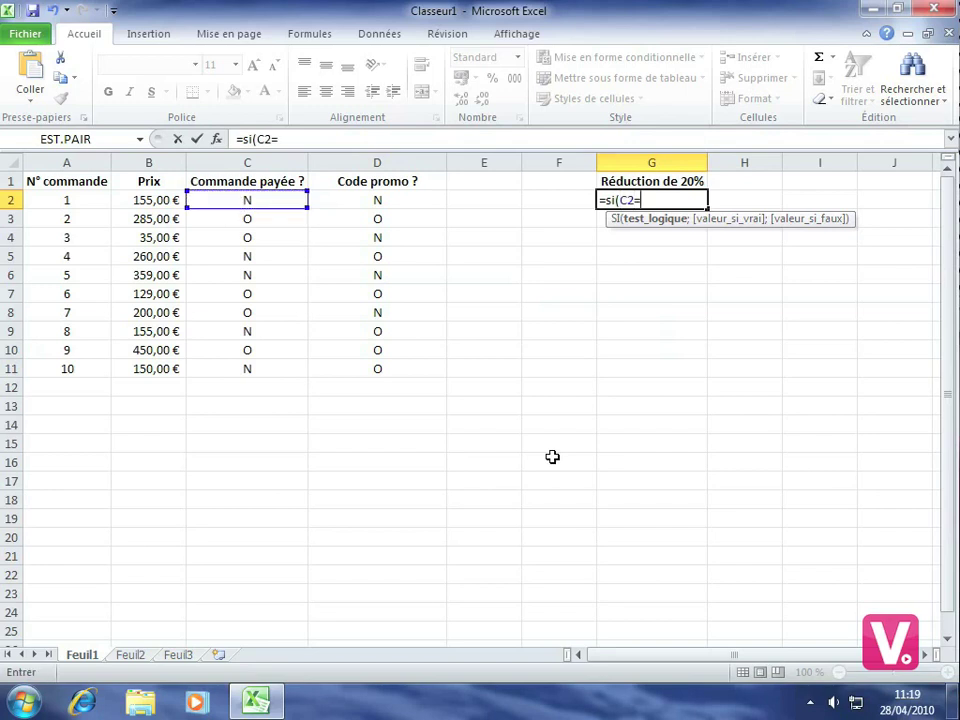
pyautogui.write('"O"')
pyautogui.write(';')
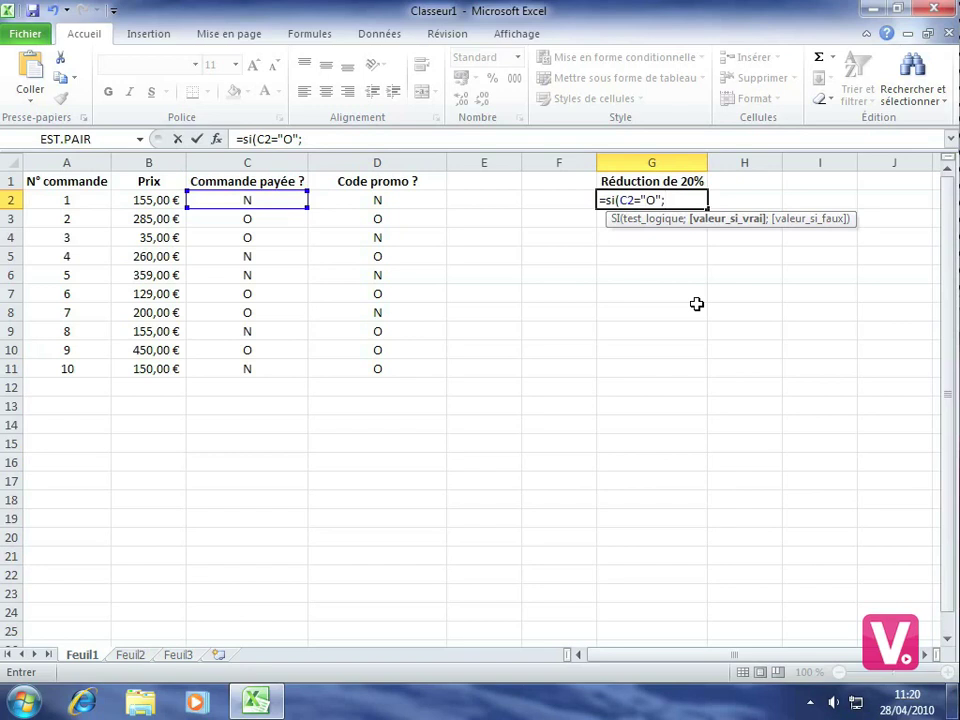
pyautogui.write('"Oui";')
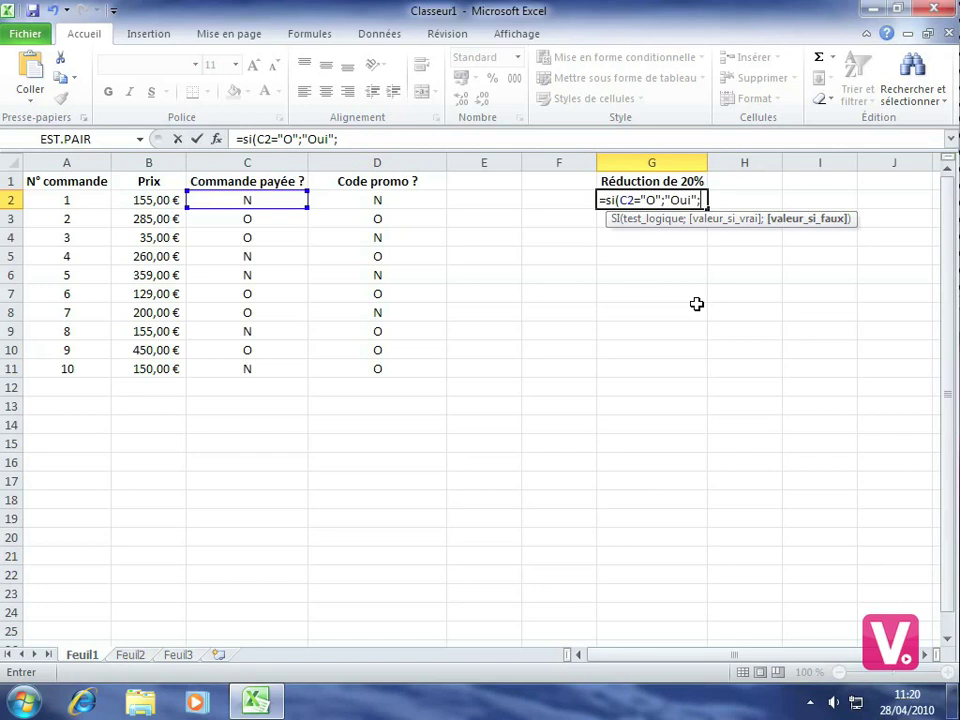
pyautogui.write('"Non")')
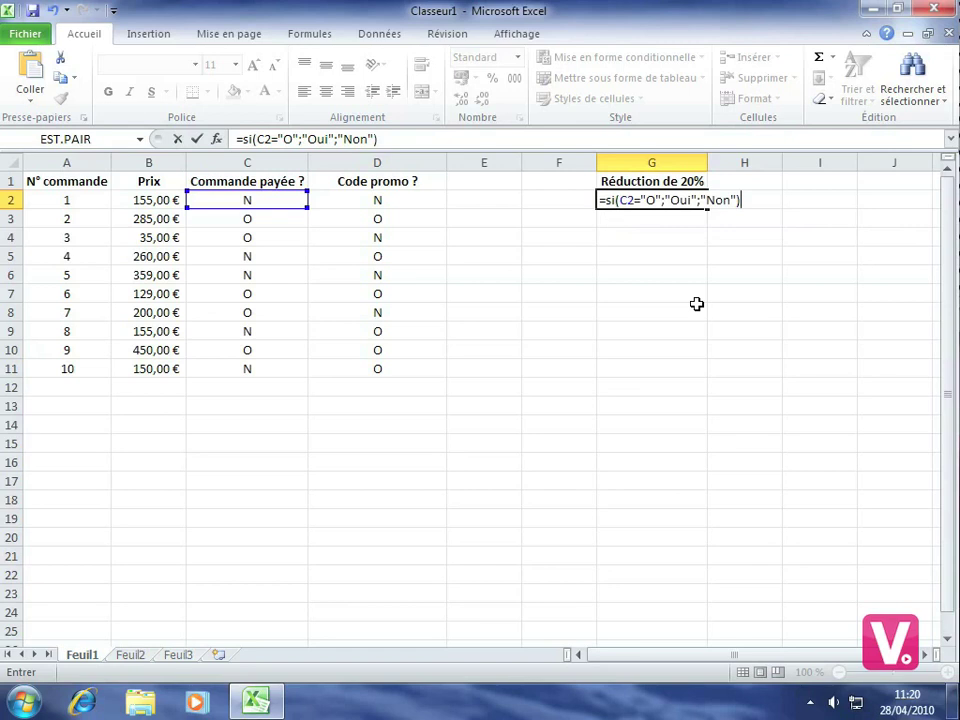
pyautogui.press('Return')
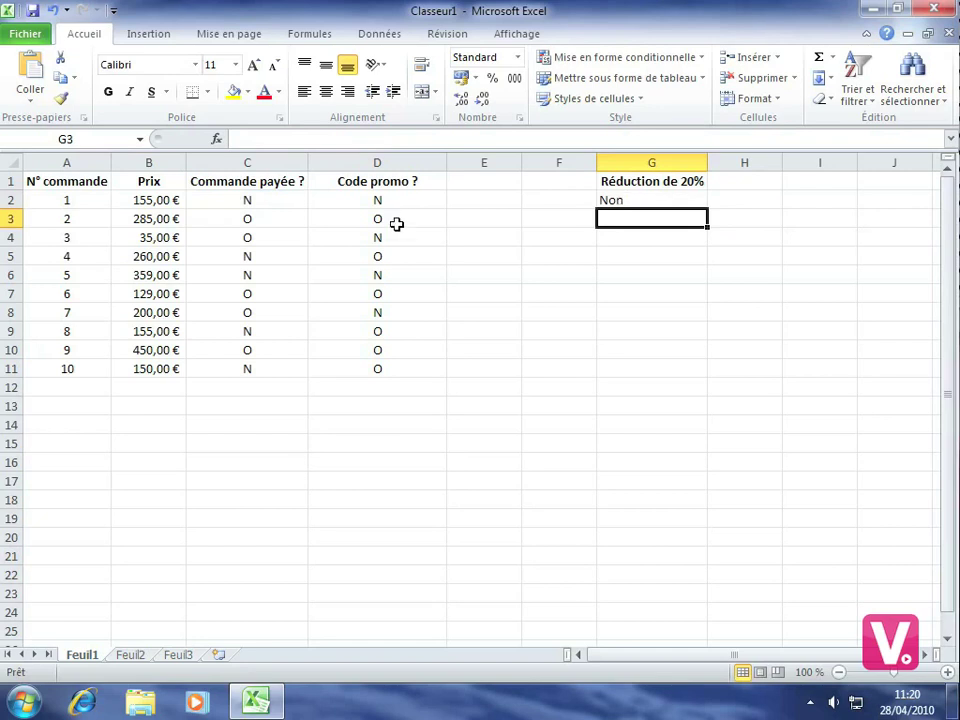
# Step: Fill the G2 formula down through G11 and inspect the copied formula in G3
pyautogui.click(646, 200)
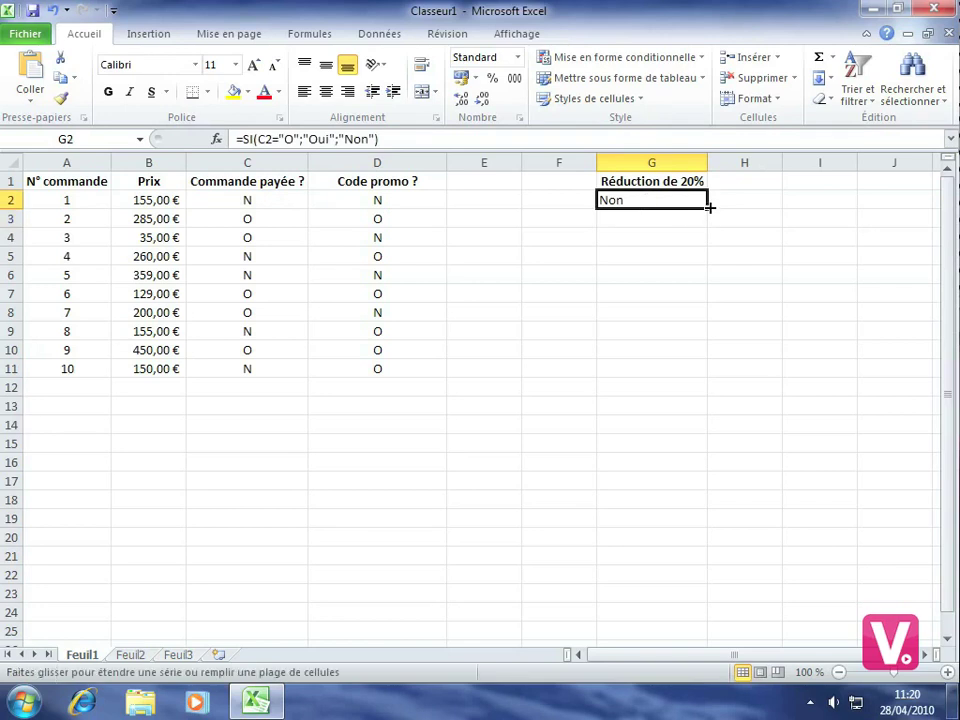
pyautogui.moveTo(709, 207); pyautogui.dragTo(702, 373)
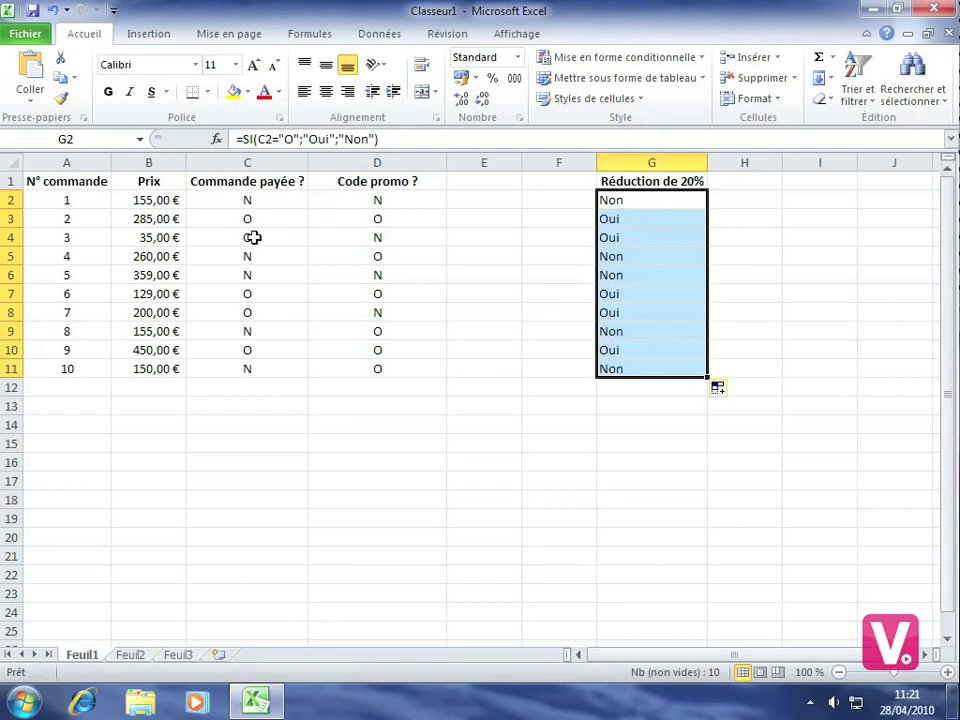
pyautogui.click(621, 218)
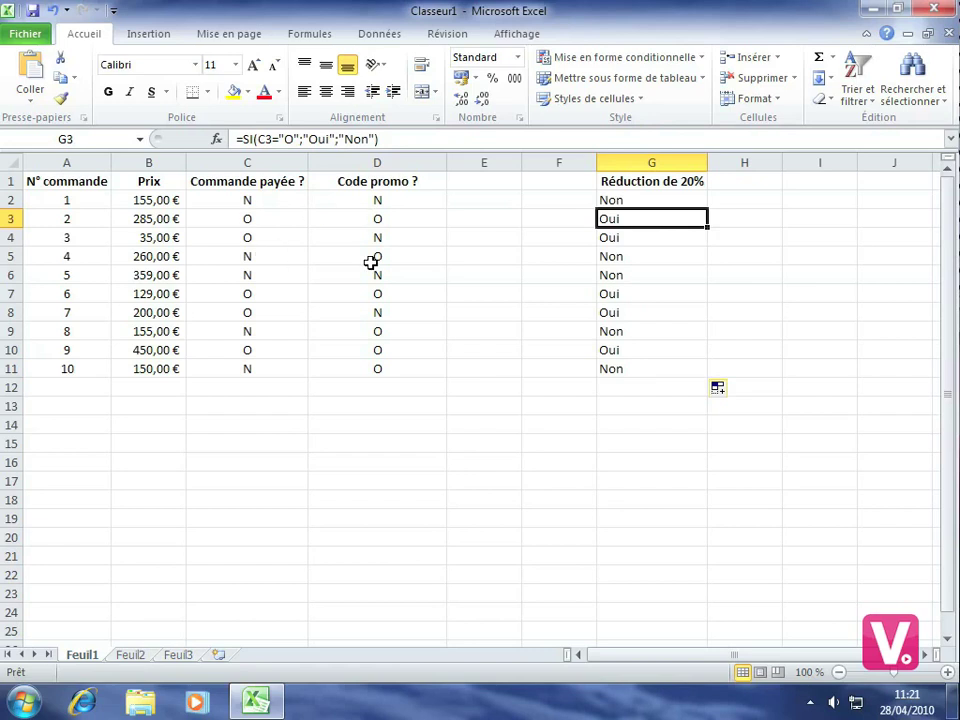
# Step: Add the promo code condition *ET(D2="O") to the logical test of the G2 formula, right after C2="O"
pyautogui.click(627, 200)
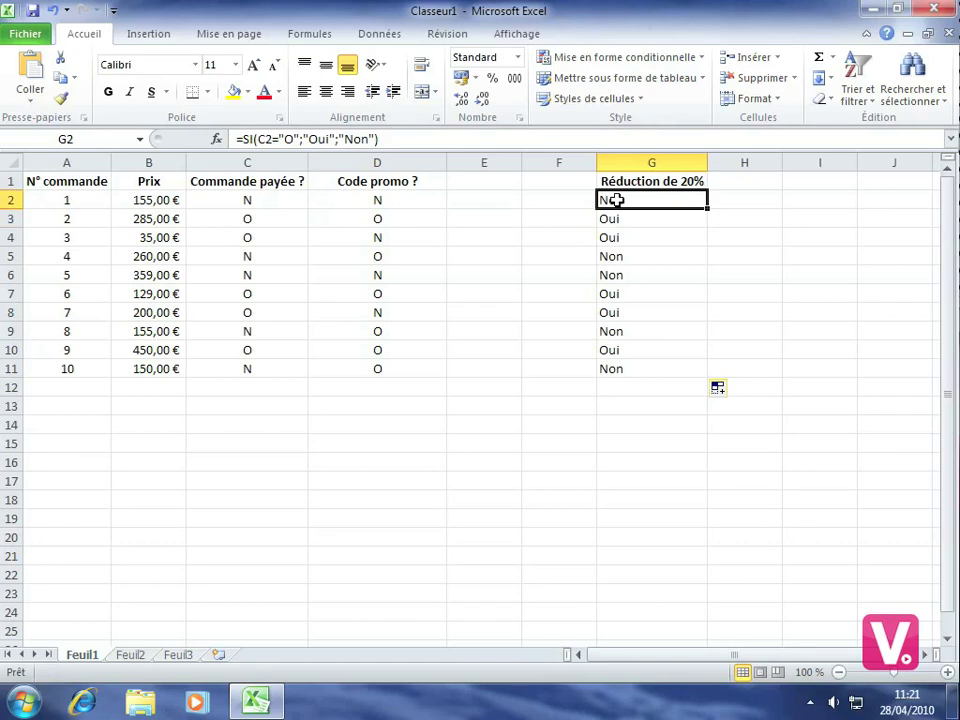
pyautogui.click(299, 139)
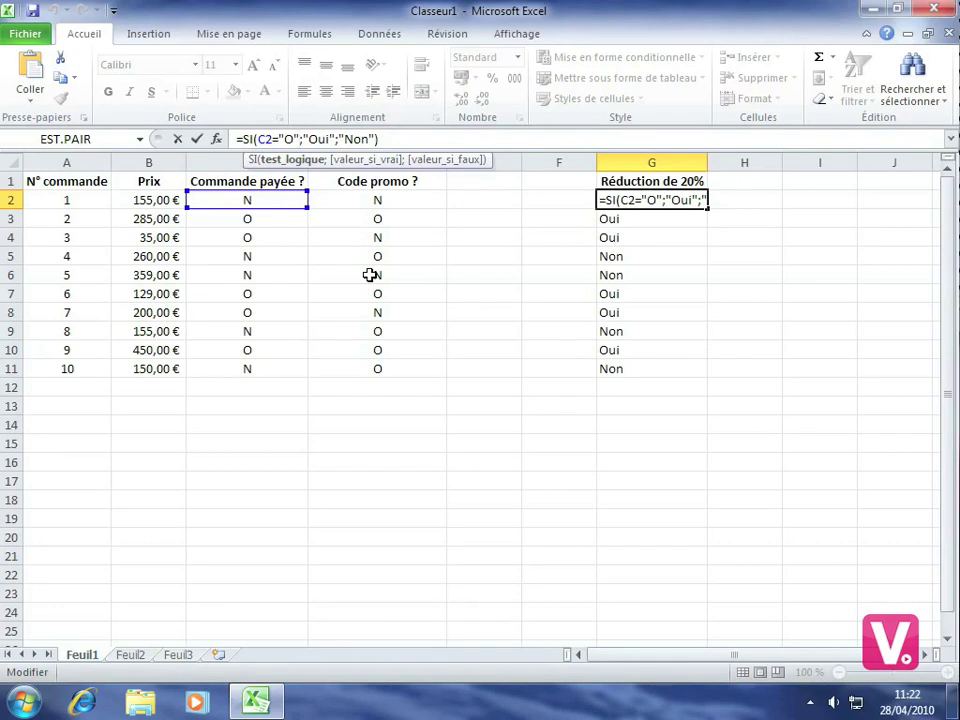
pyautogui.write('*')
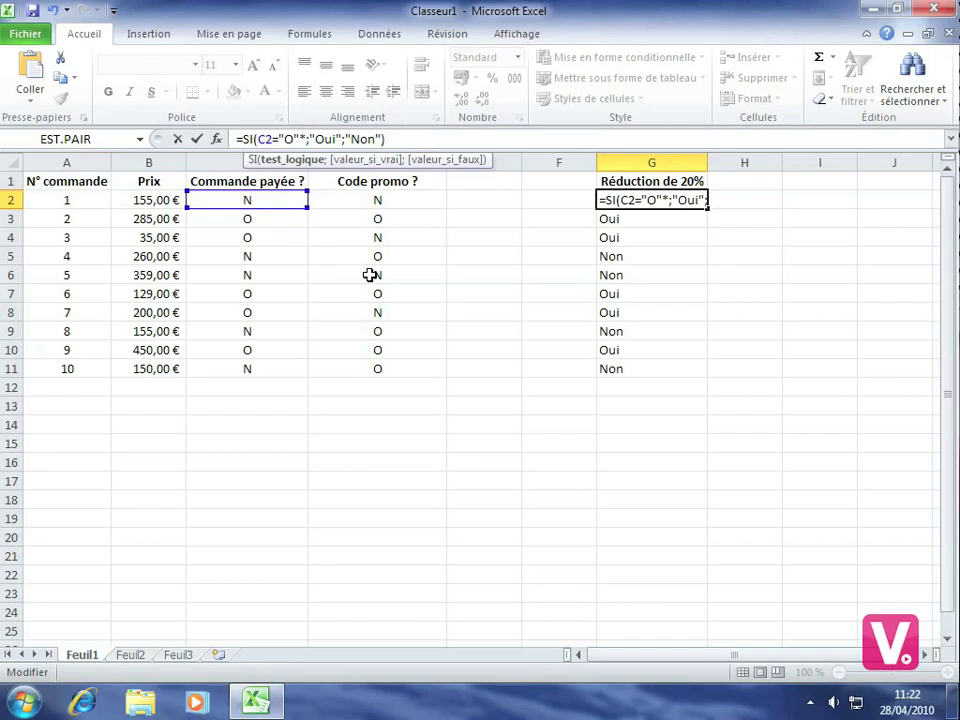
pyautogui.write('ET')
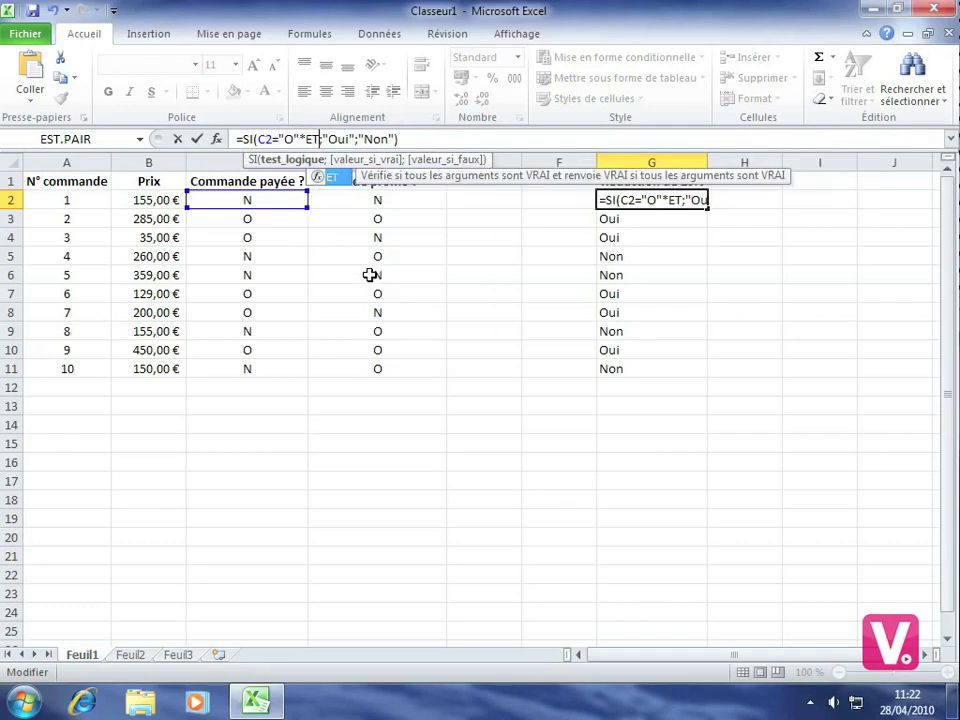
pyautogui.write('(')
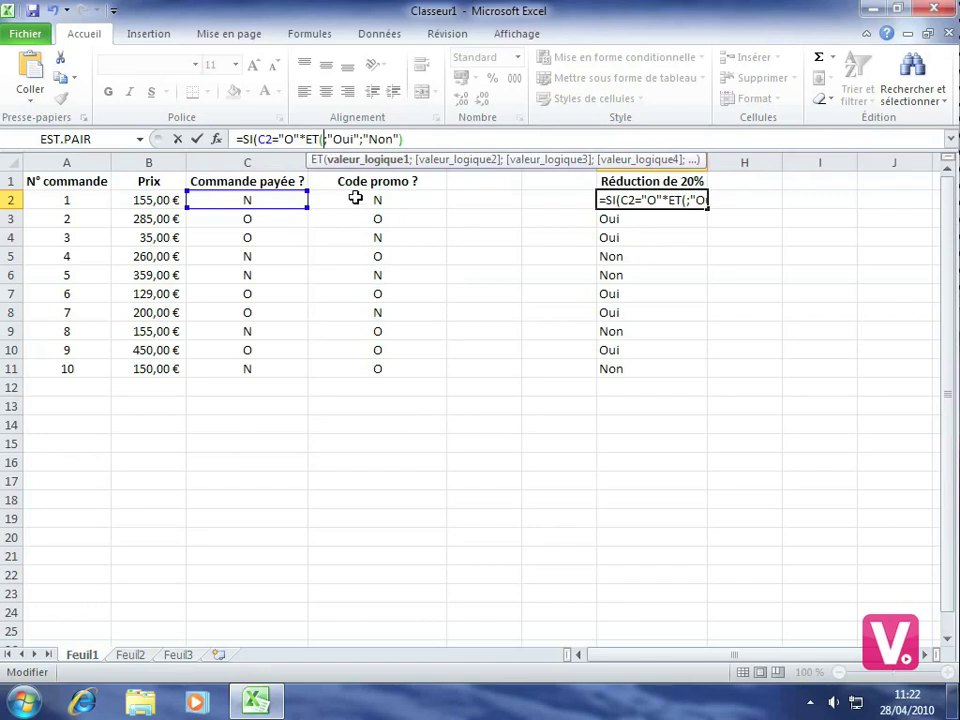
pyautogui.click(355, 198)
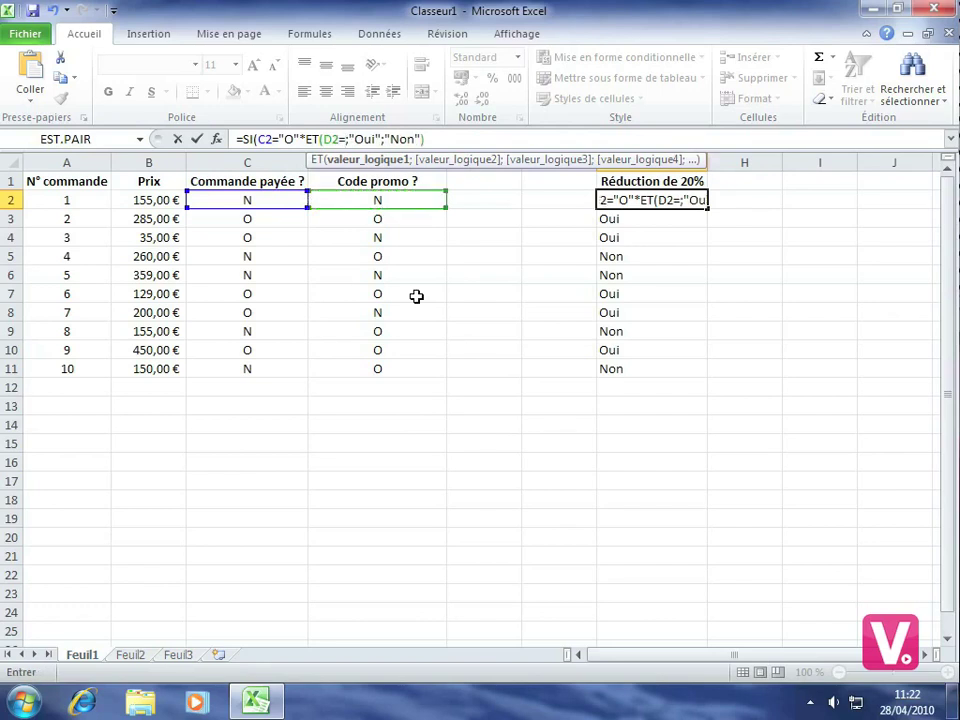
pyautogui.write('"')
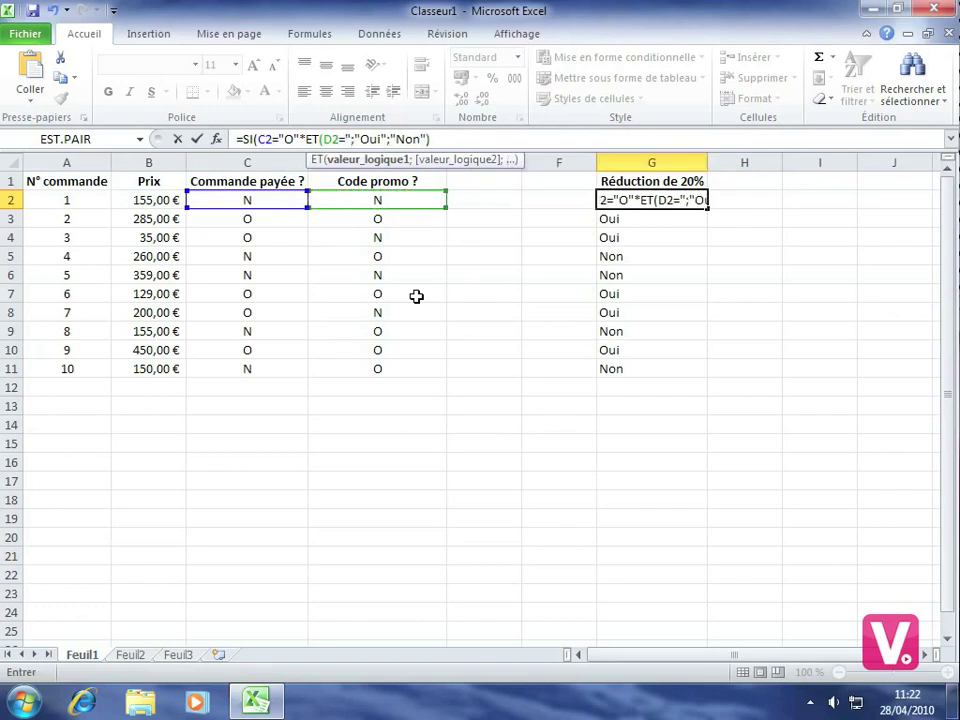
pyautogui.write('O')
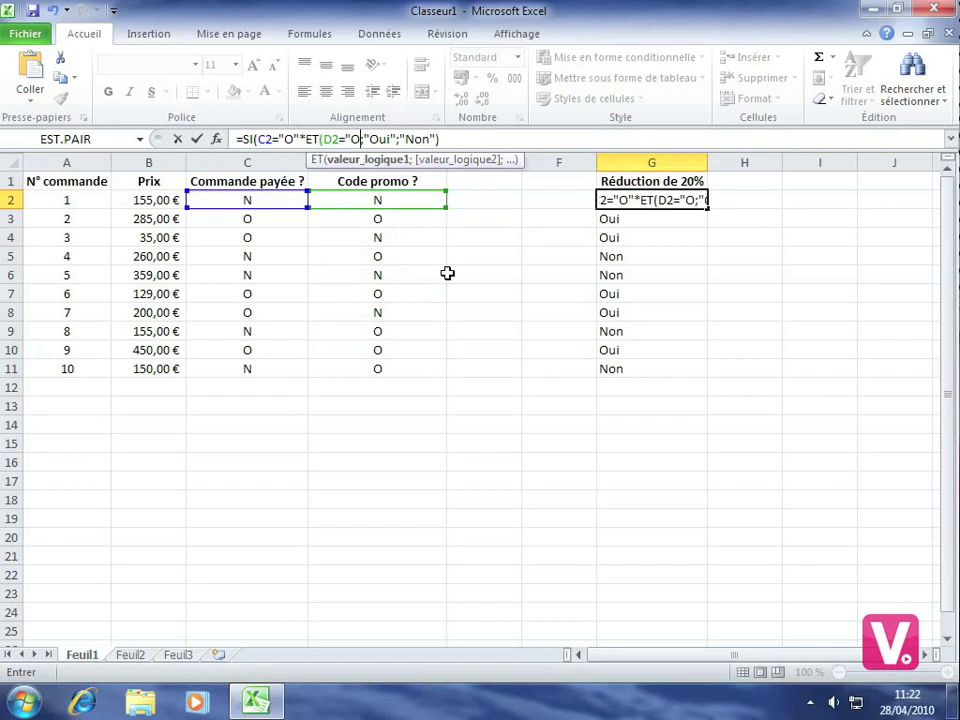
pyautogui.write('")')
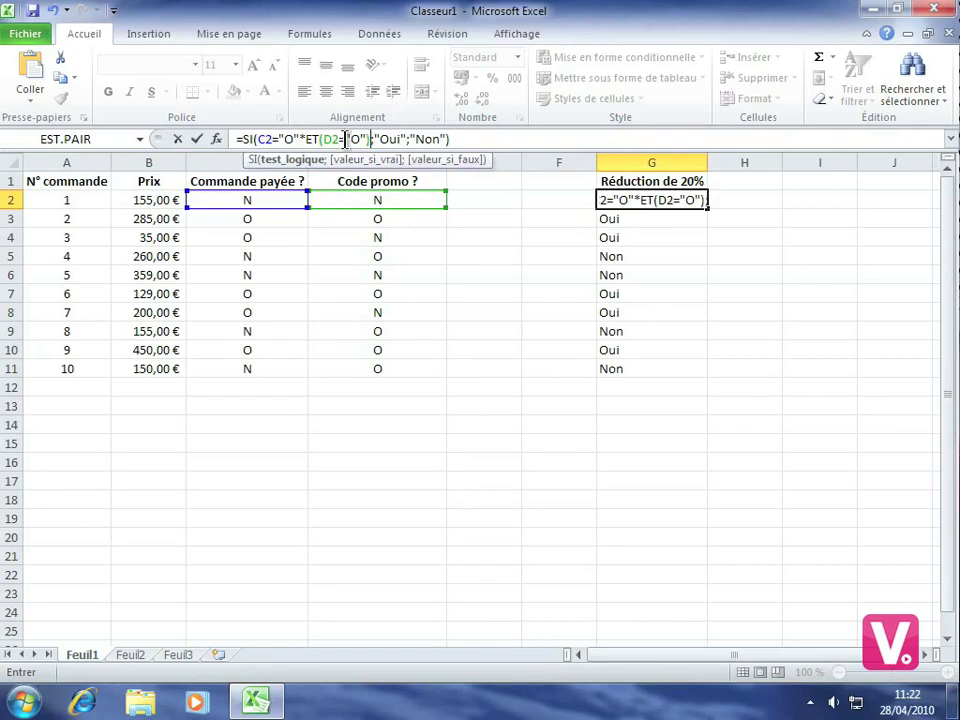
# Step: Enclose the C2="O" condition in parentheses and validate the G2 formula as =SI((C2="O")*ET(D2="O");"Oui";"Non")
pyautogui.click(258, 139)
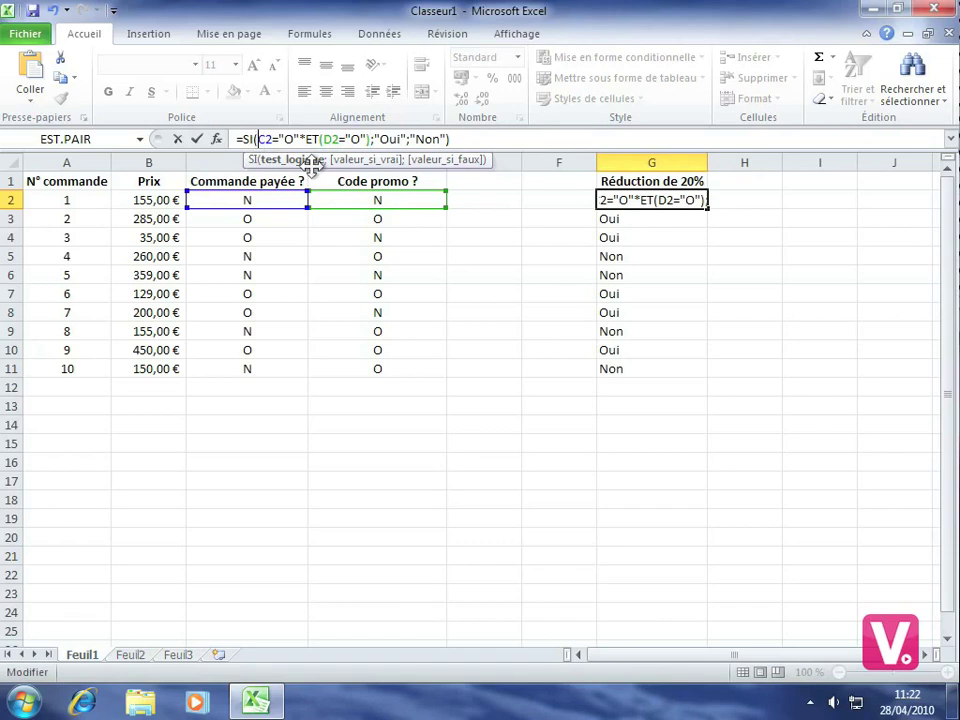
pyautogui.write('(')
pyautogui.click(304, 139)
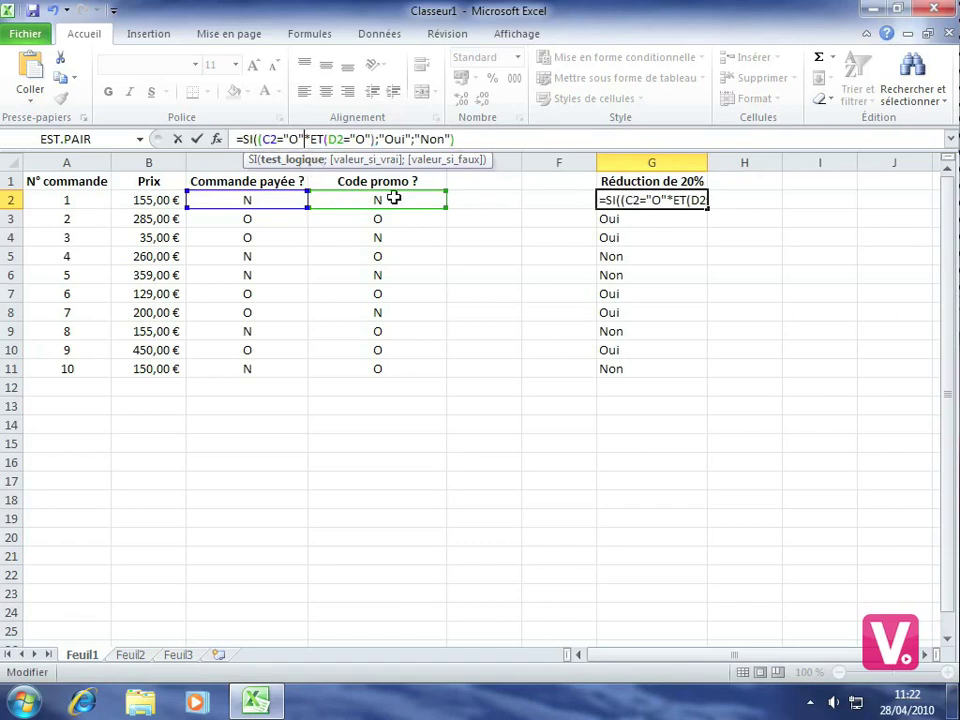
pyautogui.write(')')
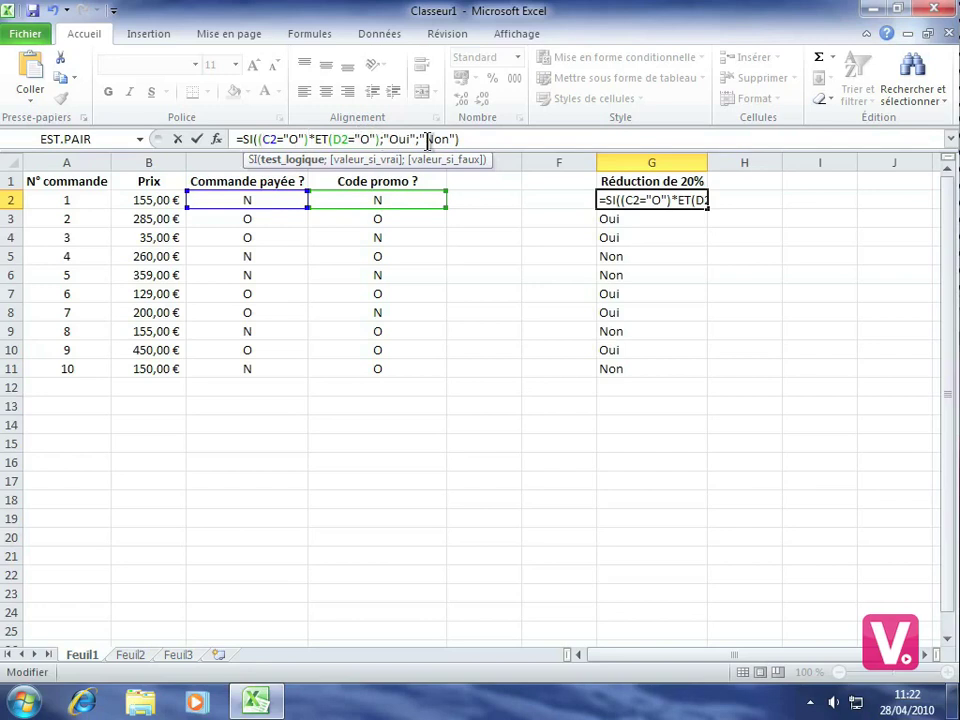
pyautogui.click(390, 140)
pyautogui.press('Return')
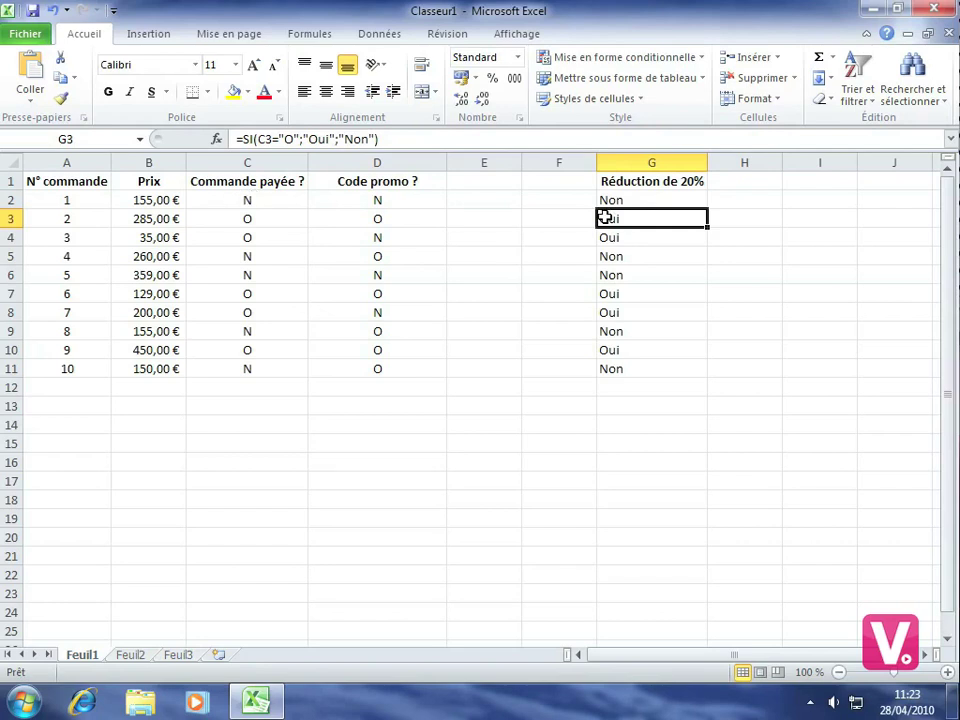
# Step: Fill the two-condition formula from G2 down through G11 and check the copies in G3 and G4
pyautogui.click(665, 202)
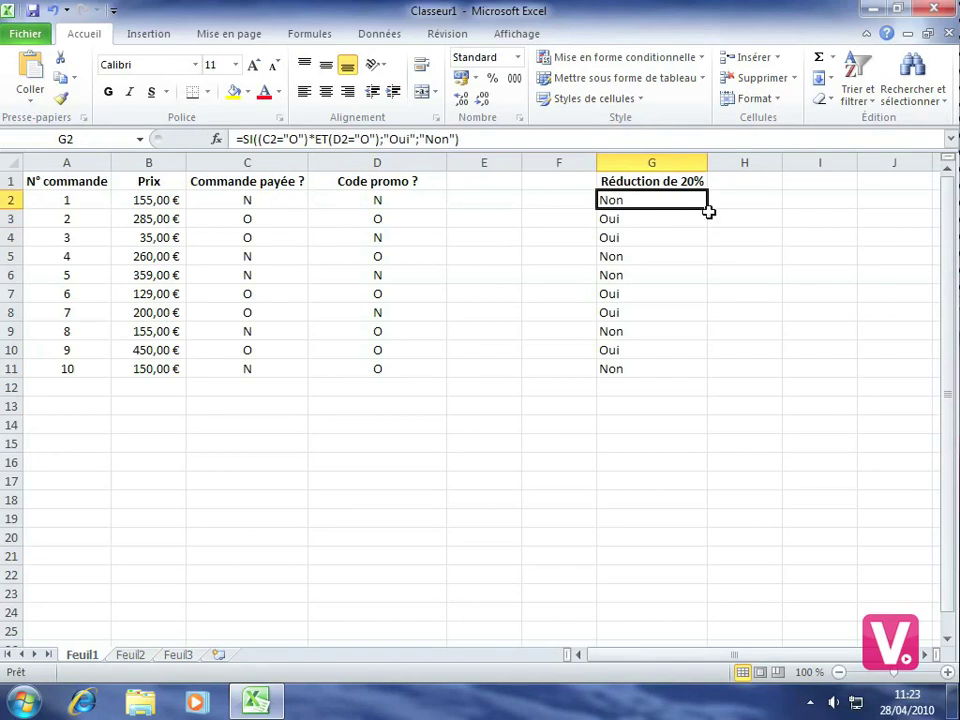
pyautogui.moveTo(709, 209); pyautogui.dragTo(704, 371)
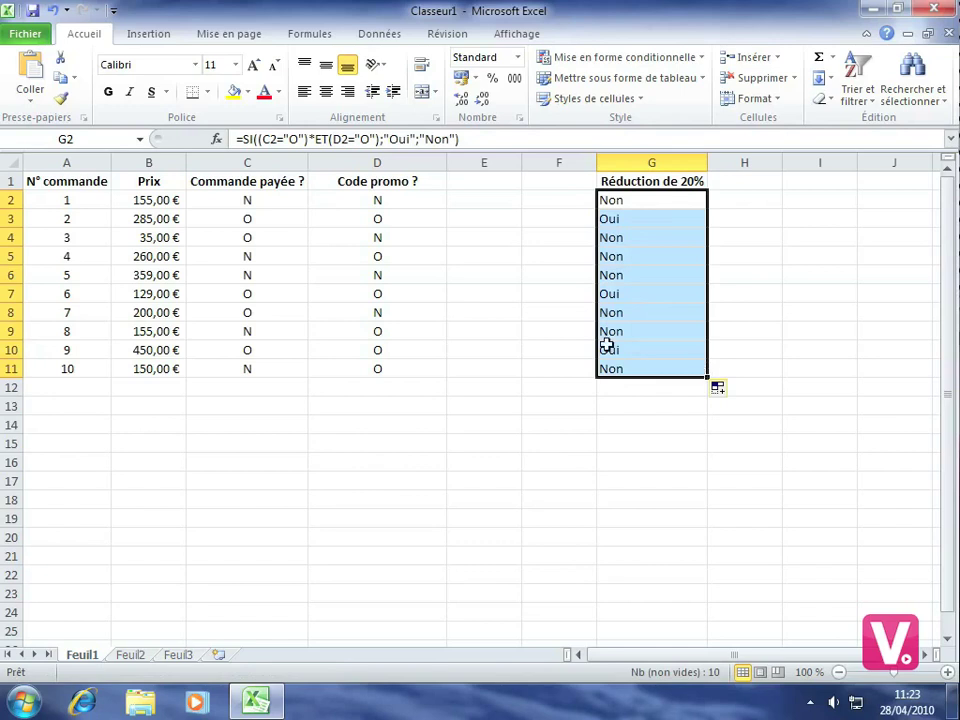
pyautogui.click(639, 216)
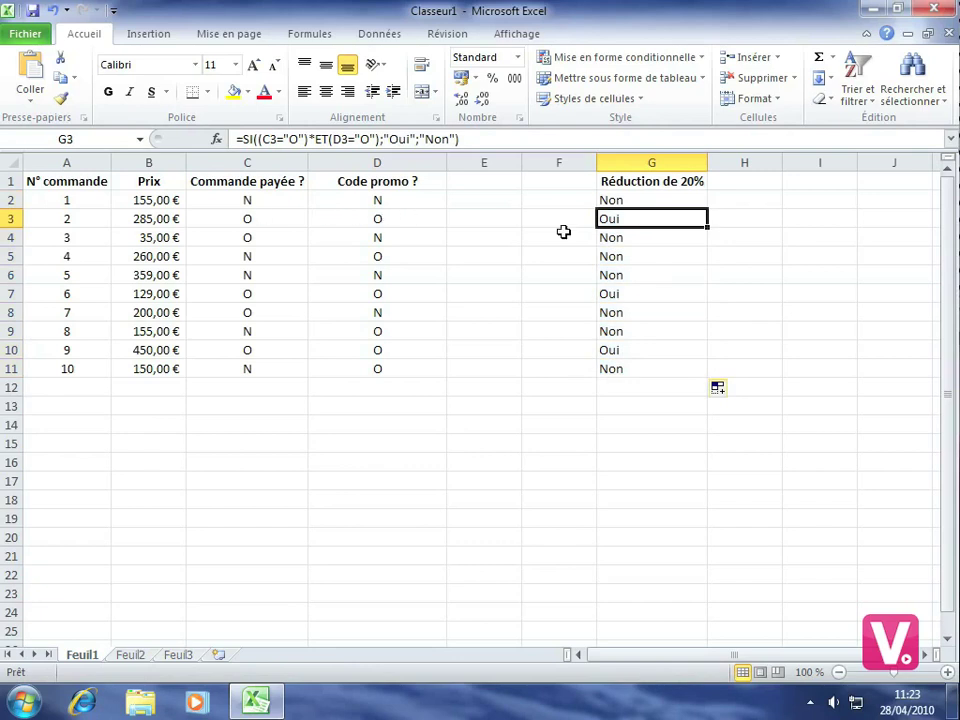
pyautogui.click(638, 238)
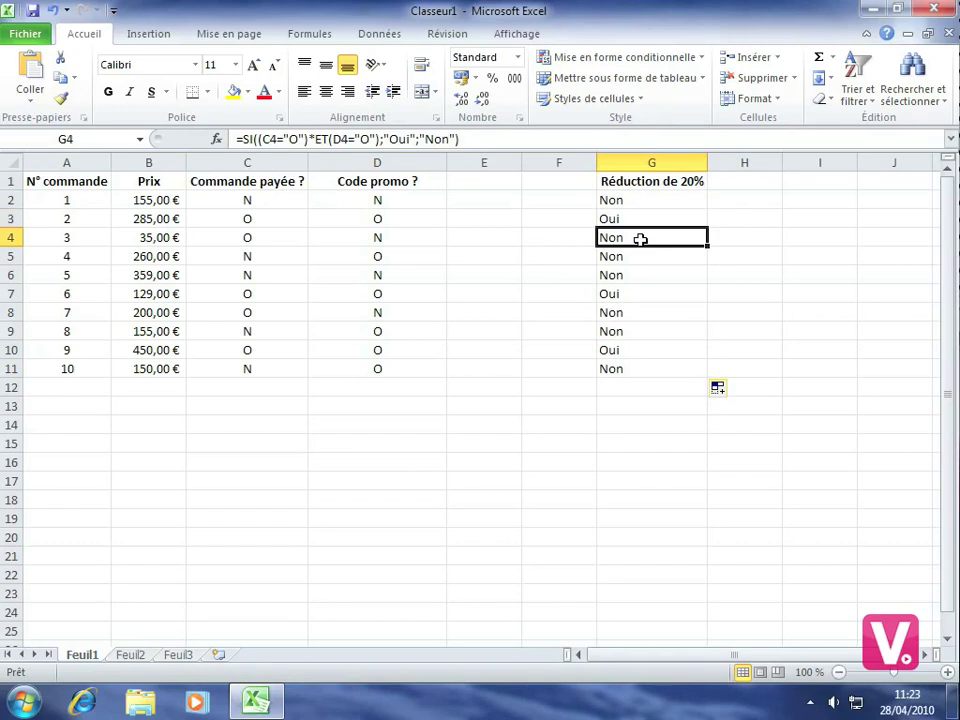